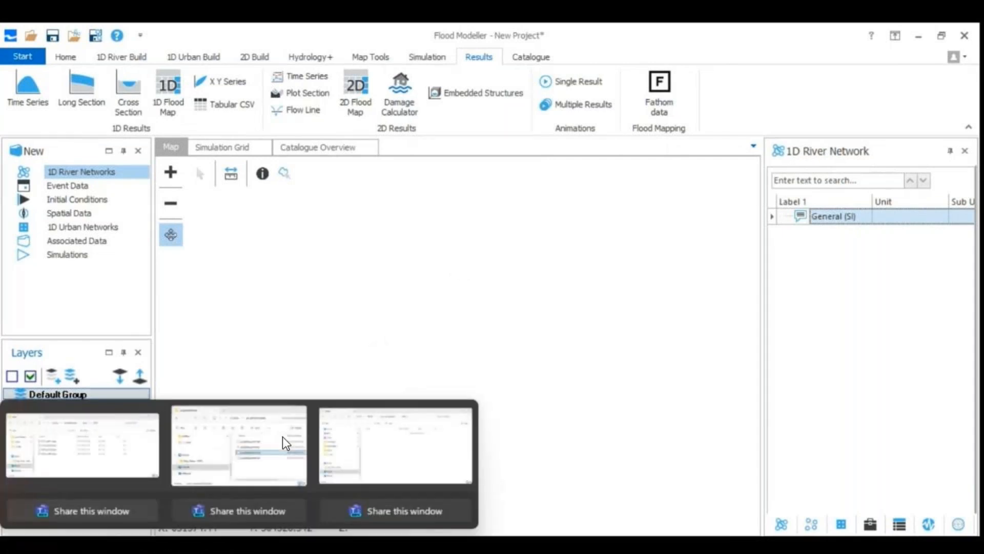
# Load the four 2020 stage grids from the level\2020 folder and the propData_point.shp property layer onto the map
pyautogui.click(285, 443)
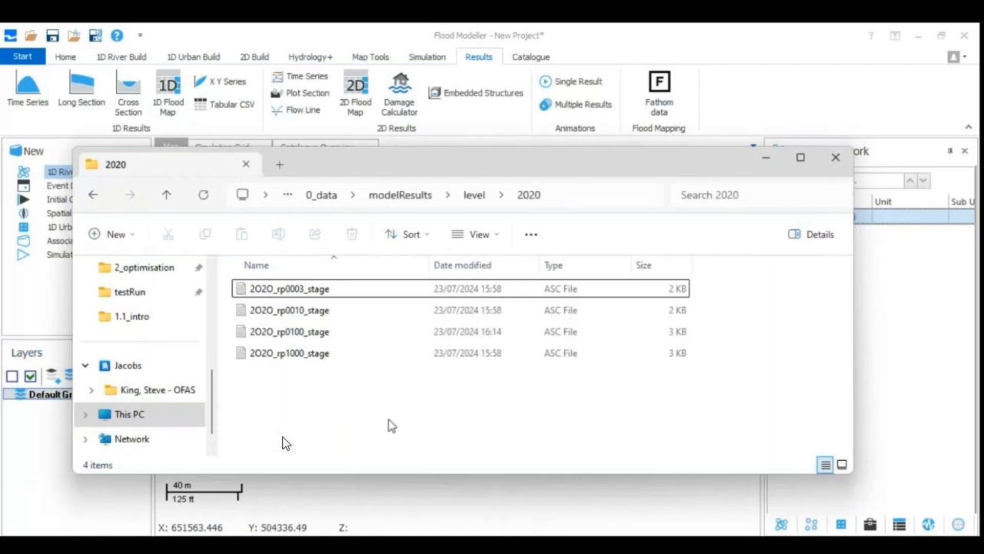
pyautogui.moveTo(390, 419); pyautogui.dragTo(312, 289)
pyautogui.moveTo(307, 359); pyautogui.dragTo(430, 505)
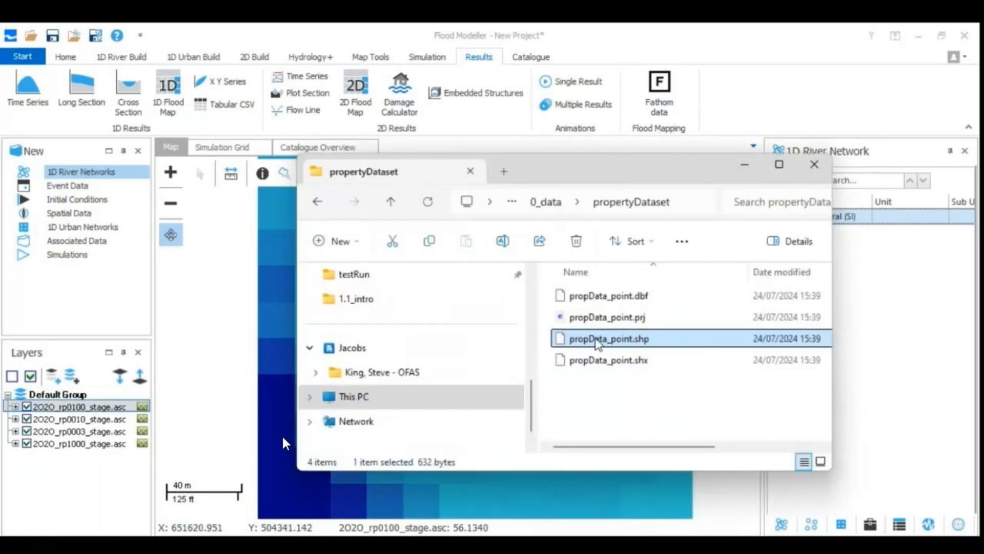
pyautogui.moveTo(595, 338); pyautogui.dragTo(533, 492)
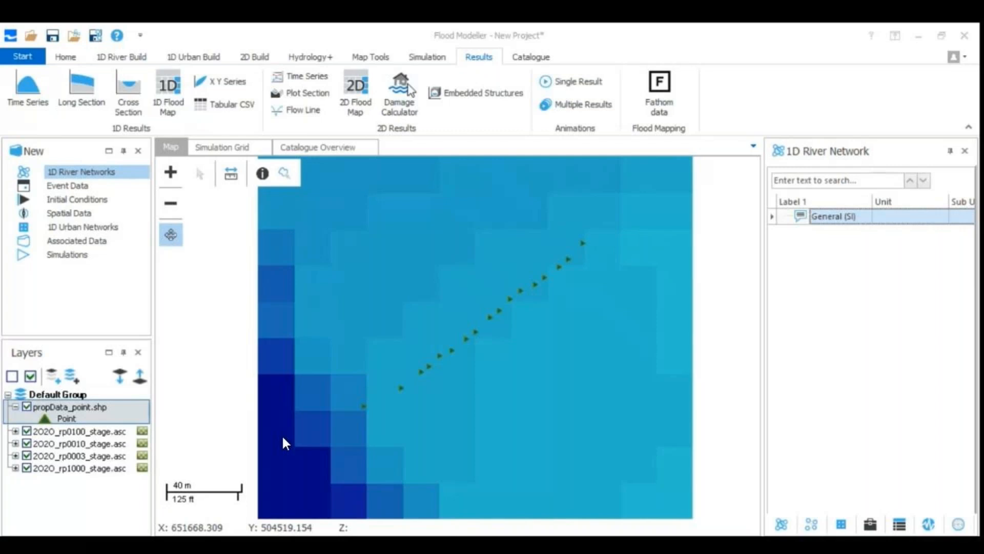
# Start the Damage Calculator with all four 2020 stage grids and the propData_point.shp property file
pyautogui.click(404, 93)
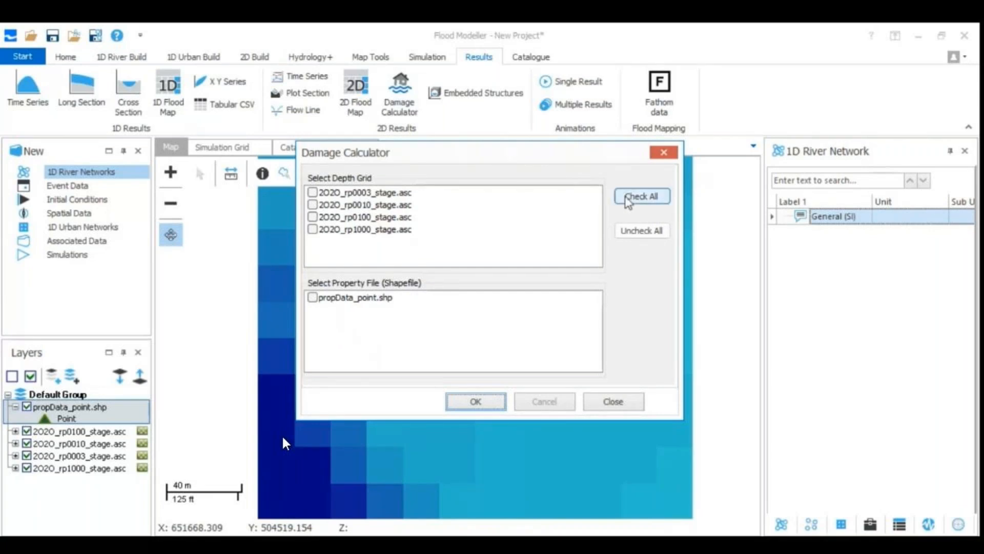
pyautogui.click(639, 196)
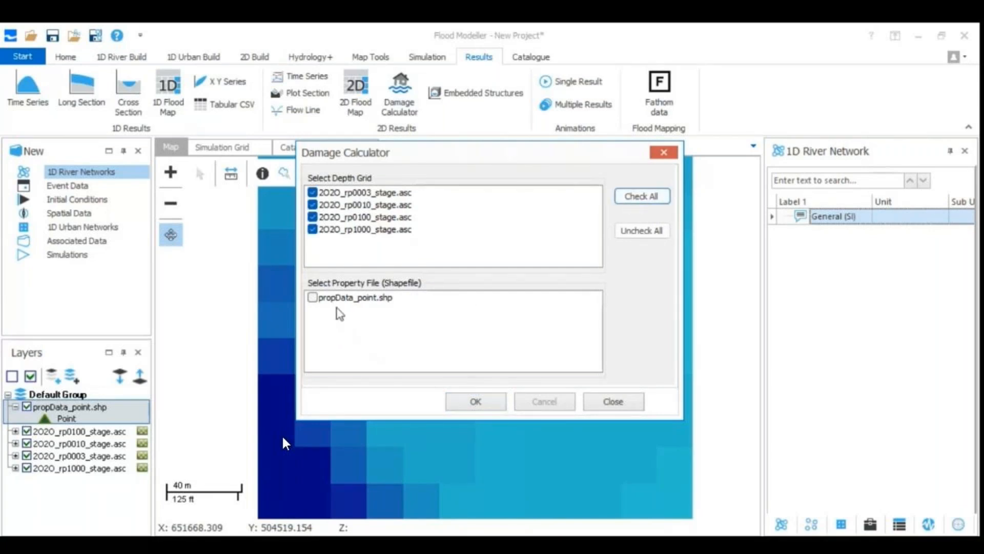
pyautogui.click(322, 302)
pyautogui.click(313, 298)
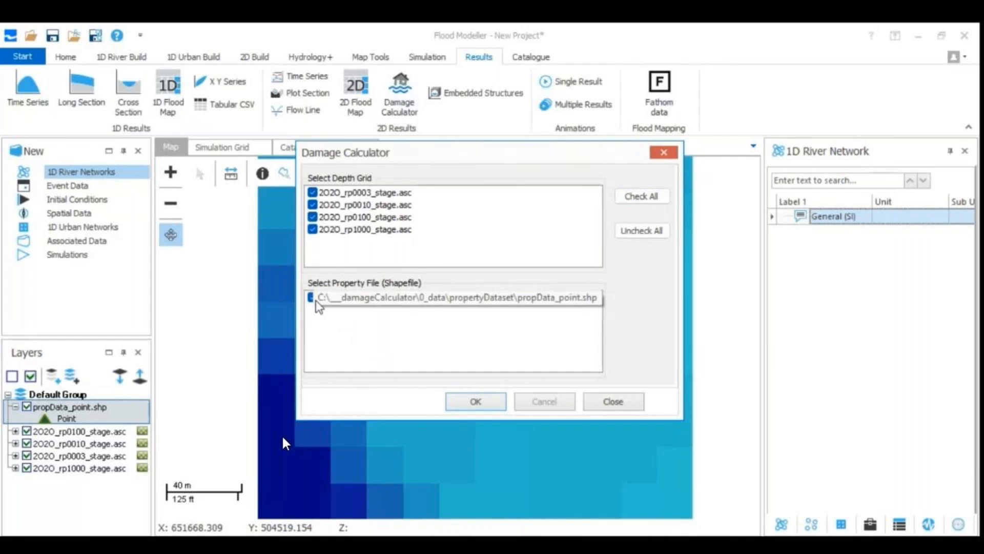
pyautogui.click(487, 402)
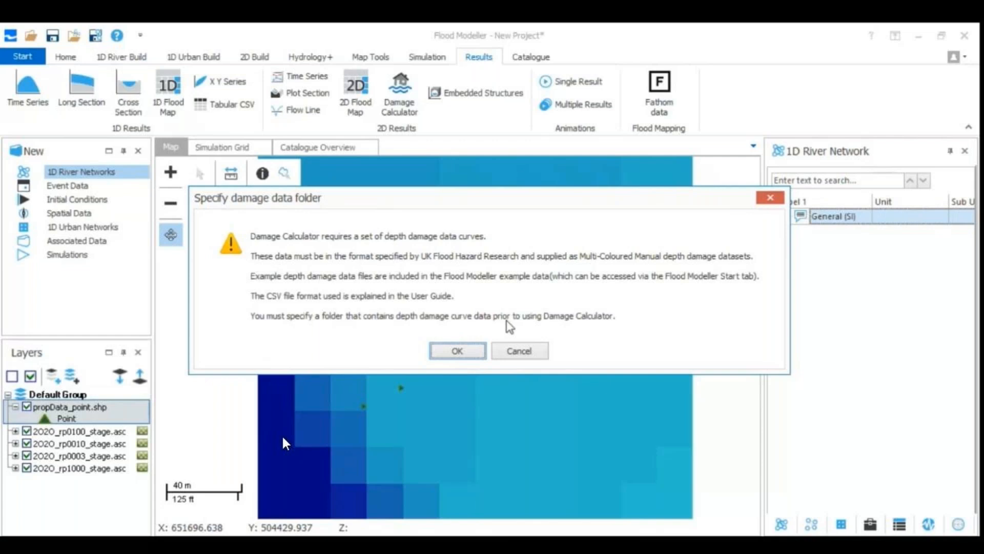
# Specify C:\___damageCalculator\0_data\depthDamageCurveDataset as the damage data folder
pyautogui.click(456, 353)
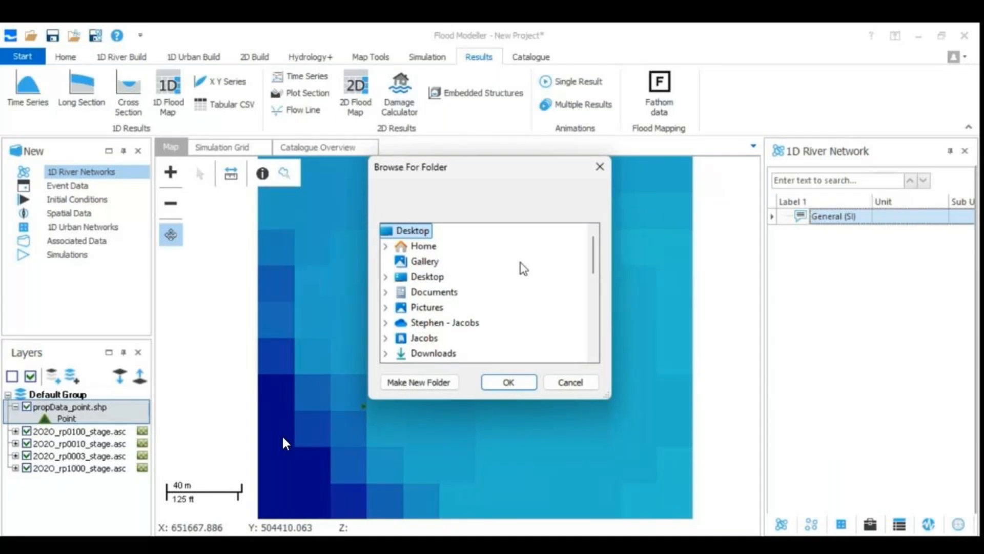
pyautogui.moveTo(593, 257); pyautogui.dragTo(596, 276)
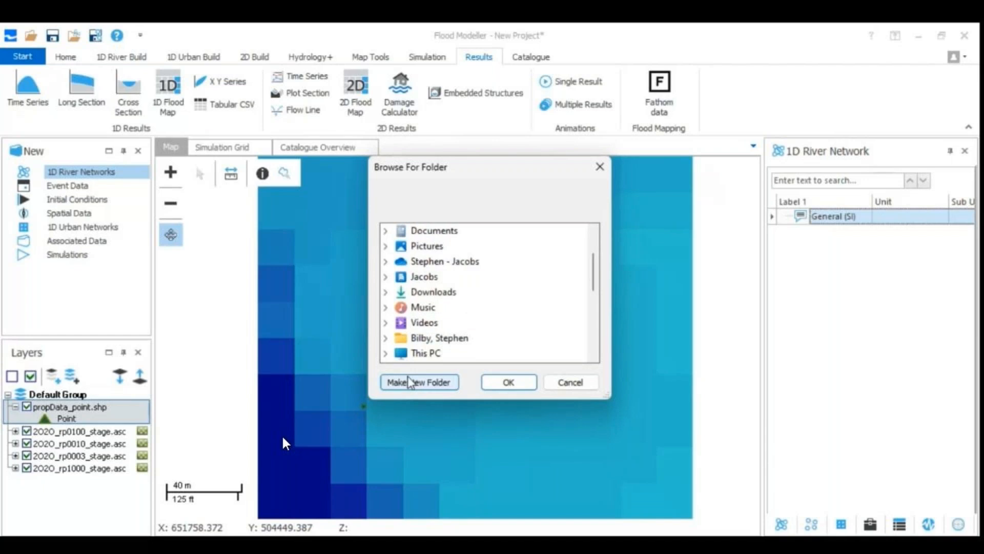
pyautogui.click(426, 354)
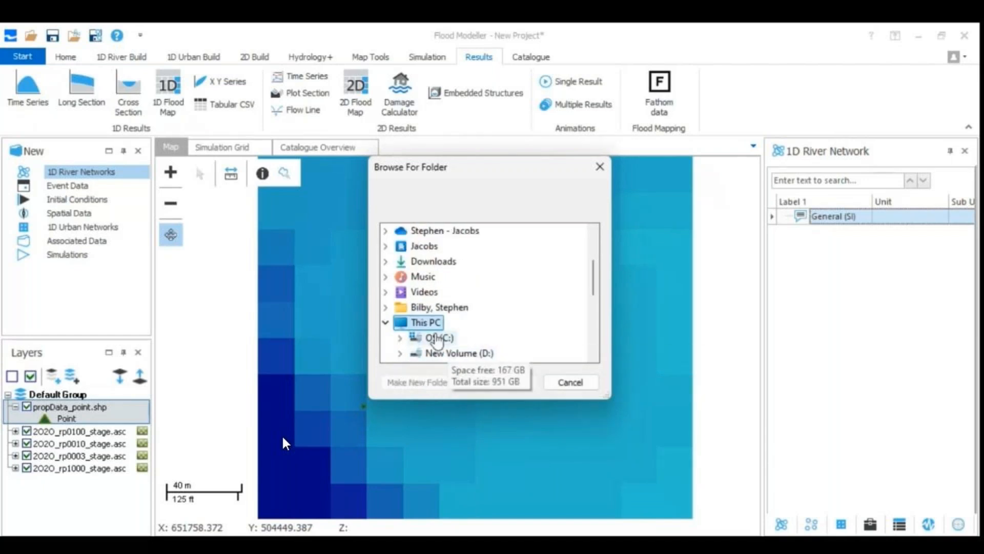
pyautogui.doubleClick(438, 338)
pyautogui.doubleClick(460, 248)
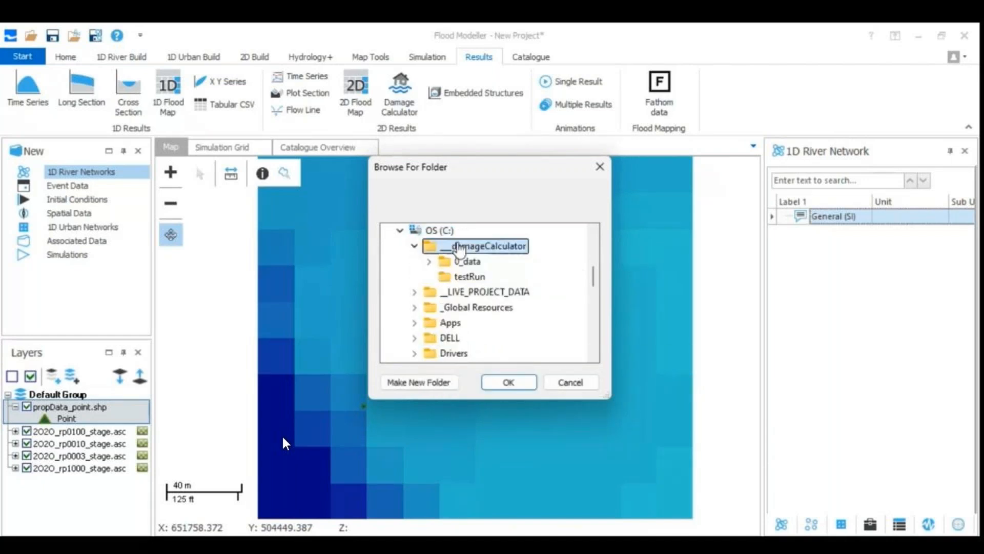
pyautogui.doubleClick(466, 262)
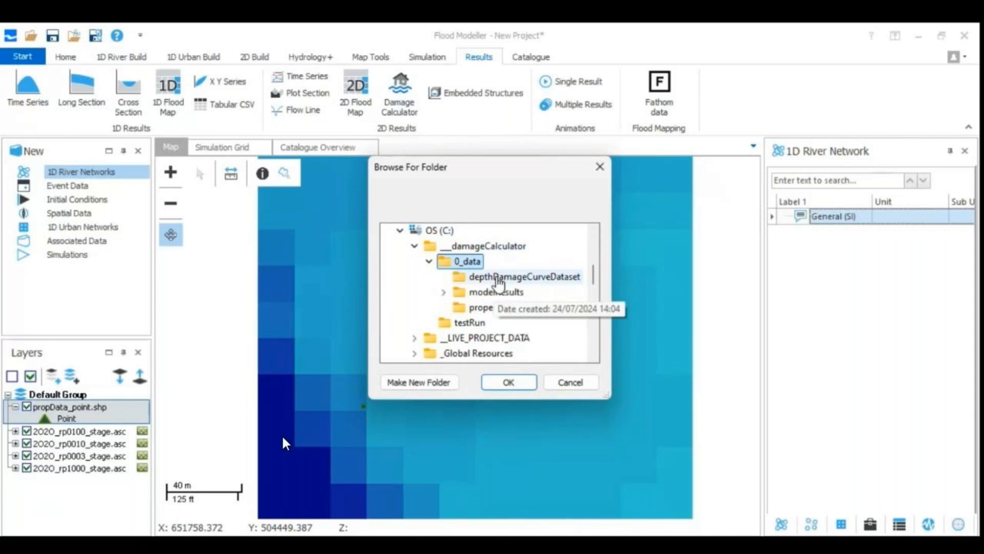
pyautogui.click(498, 279)
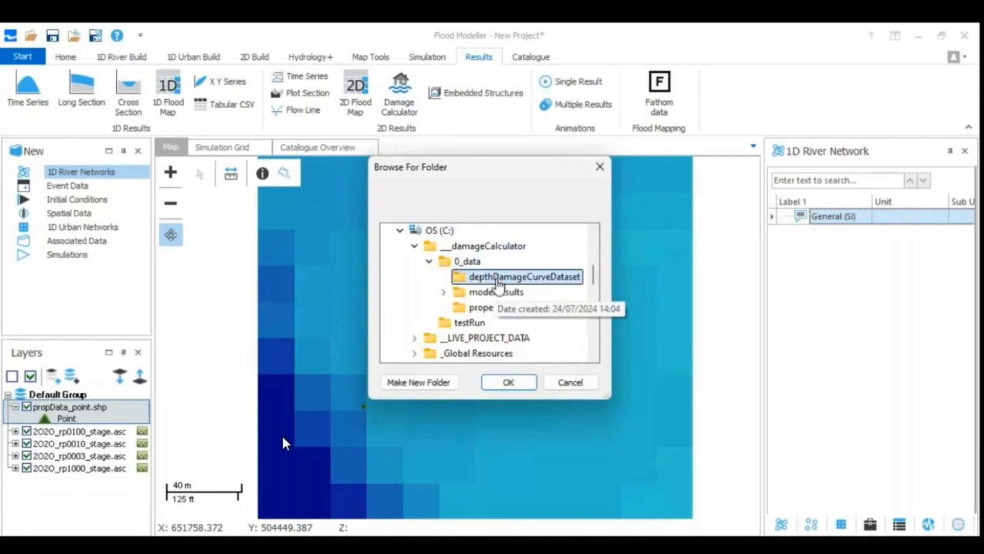
pyautogui.click(507, 383)
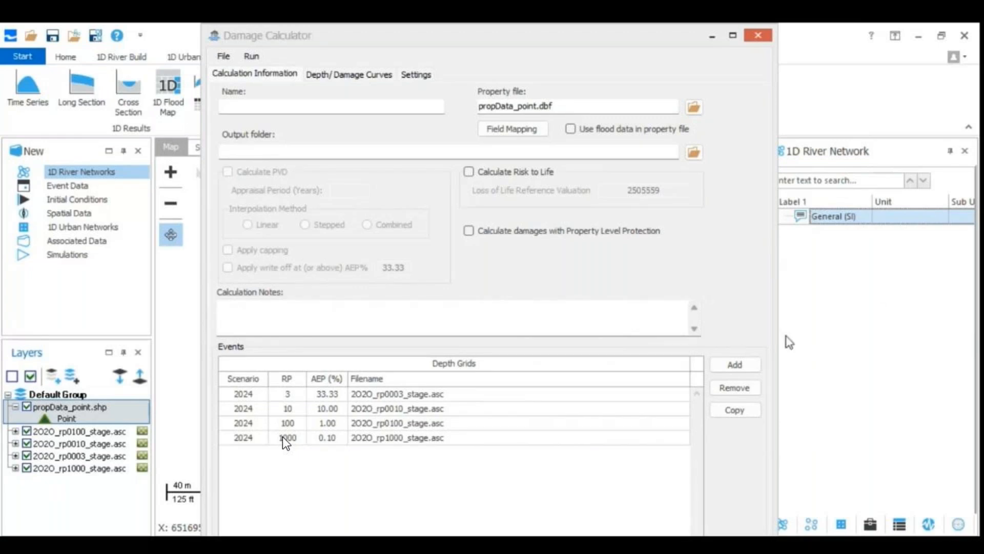
# Add the four stage grids from the level\2040 folder to the events and set their epoch to 2040
pyautogui.click(738, 364)
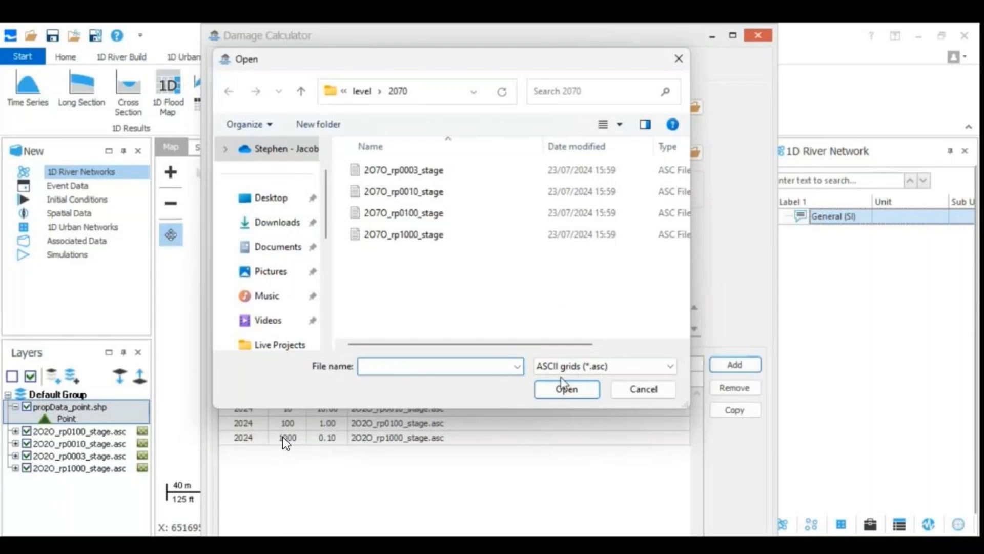
pyautogui.click(362, 92)
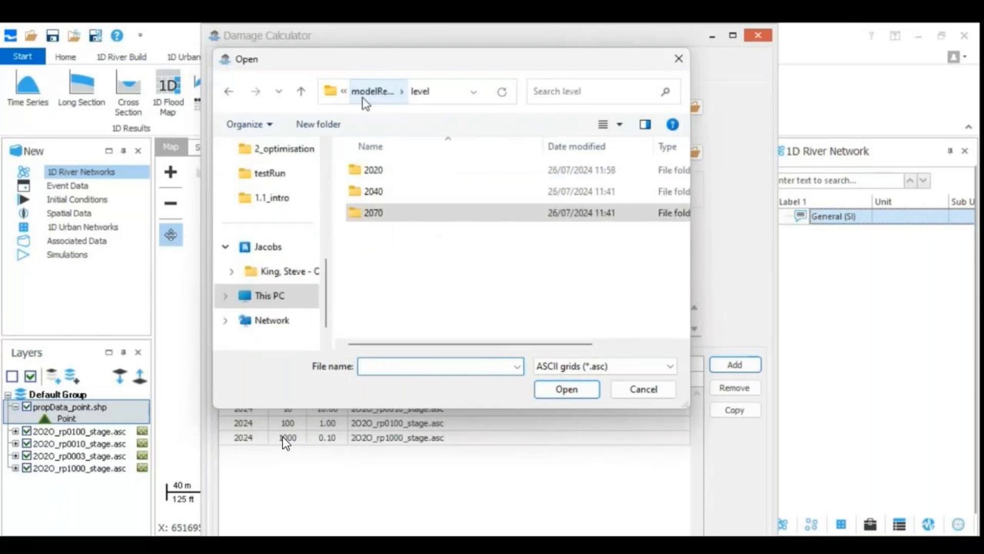
pyautogui.doubleClick(367, 193)
pyautogui.moveTo(449, 304); pyautogui.dragTo(386, 167)
pyautogui.click(566, 389)
pyautogui.doubleClick(457, 322)
pyautogui.write('2040')
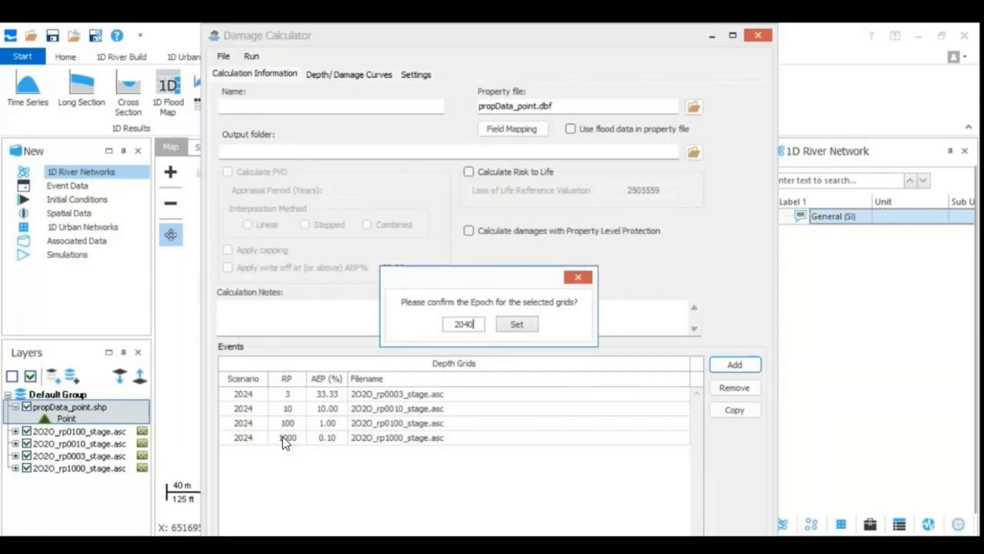
pyautogui.click(515, 324)
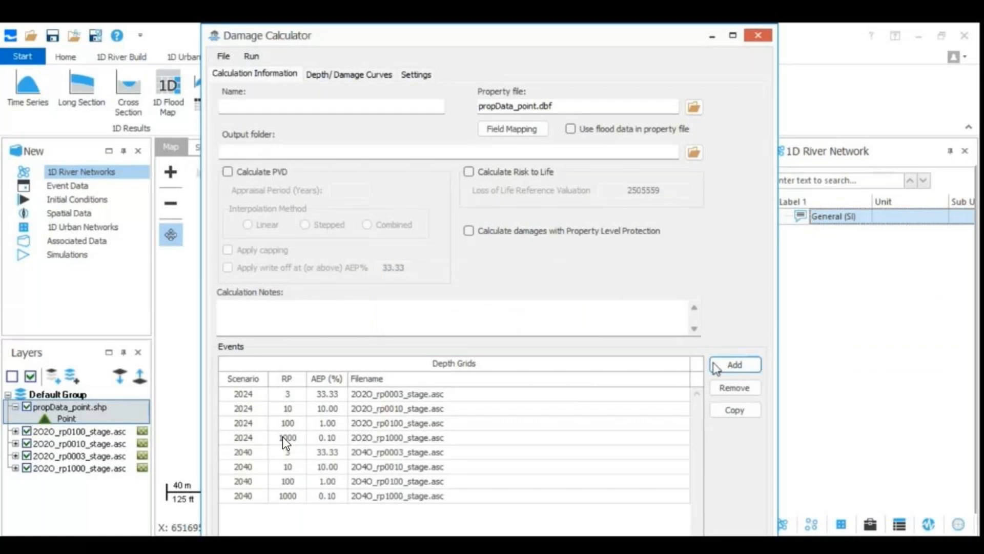
# Add the four stage grids from the level\2070 folder to the events and set their epoch to 2070
pyautogui.click(735, 364)
pyautogui.hotkey('alt', 'Up')
pyautogui.doubleClick(373, 213)
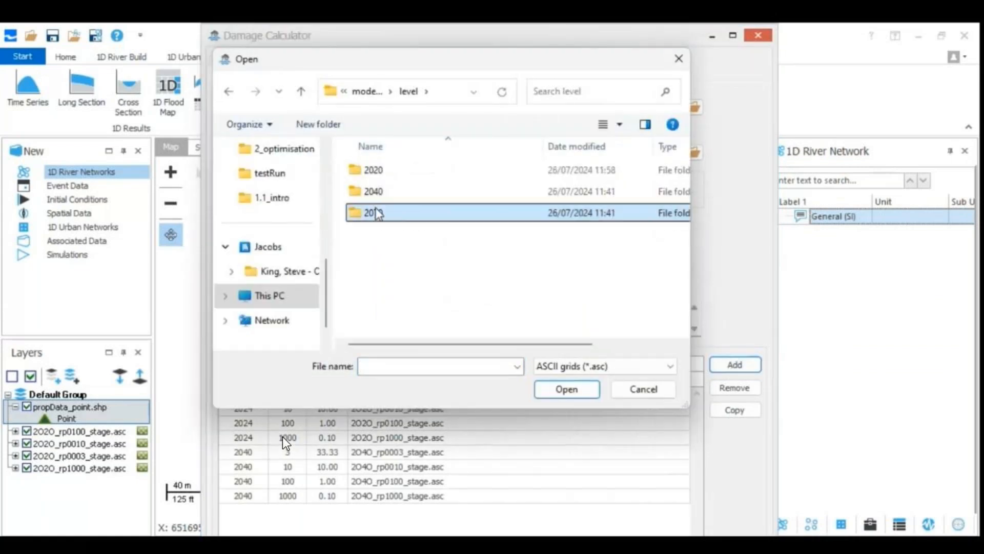
pyautogui.moveTo(441, 288); pyautogui.dragTo(384, 163)
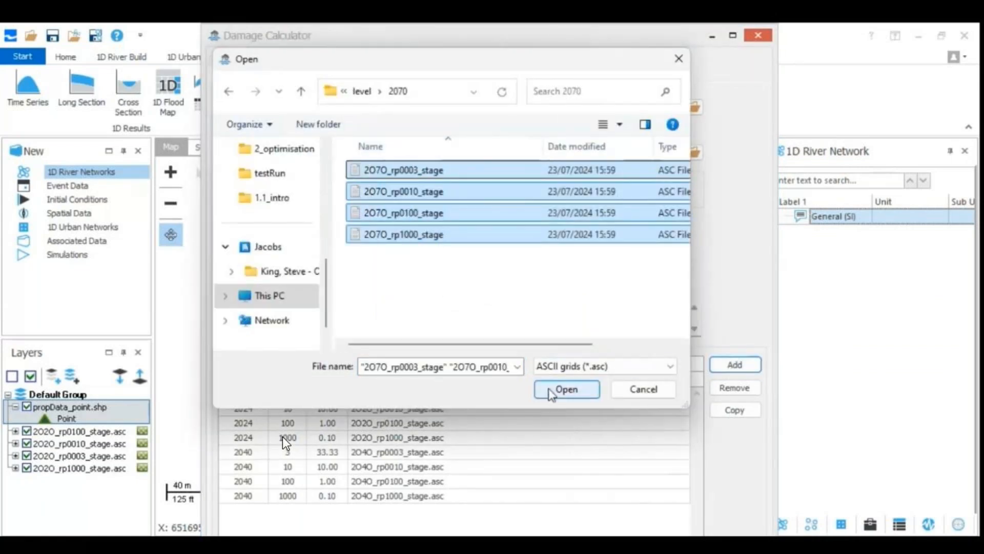
pyautogui.click(554, 390)
pyautogui.doubleClick(461, 324)
pyautogui.write('2070')
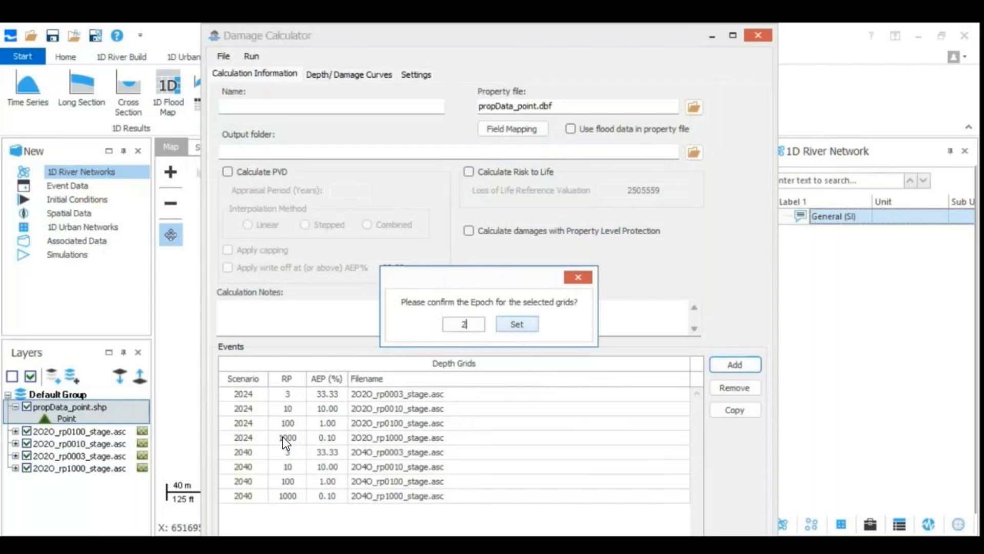
pyautogui.click(512, 325)
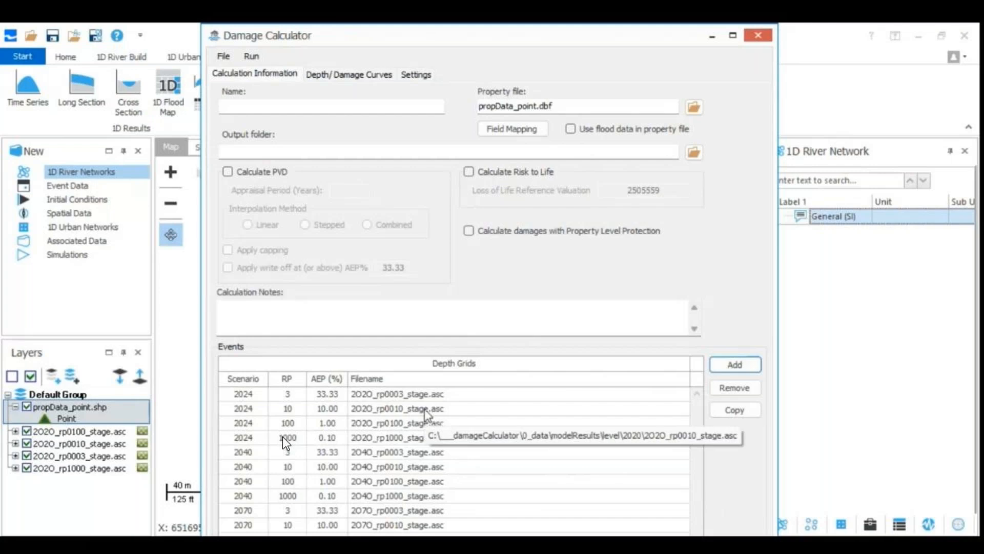
# Enable the PVD calculation and set the appraisal period to 100 years
pyautogui.click(227, 172)
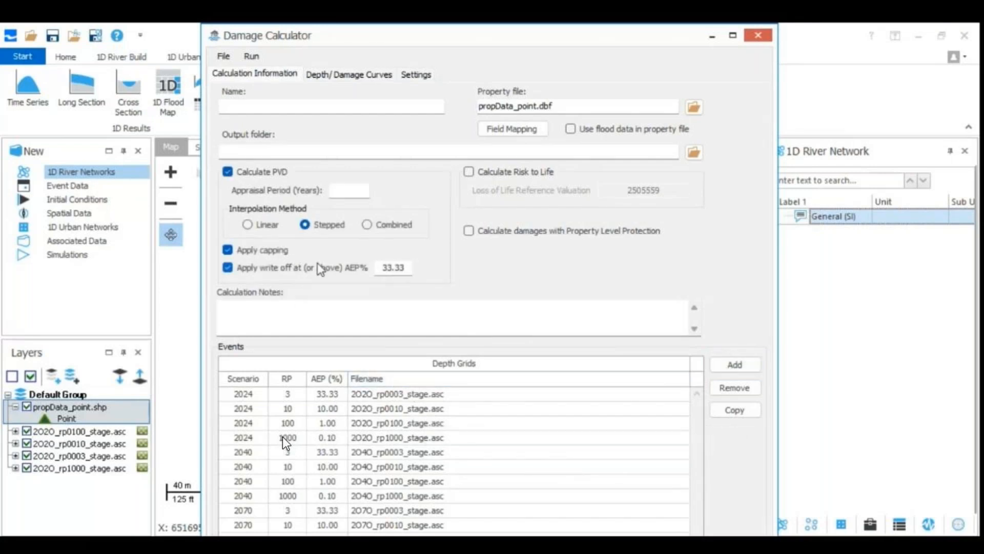
pyautogui.click(343, 195)
pyautogui.write('100')
# View the depth/damage curve for 11 - Detached and the calculator settings
pyautogui.click(354, 74)
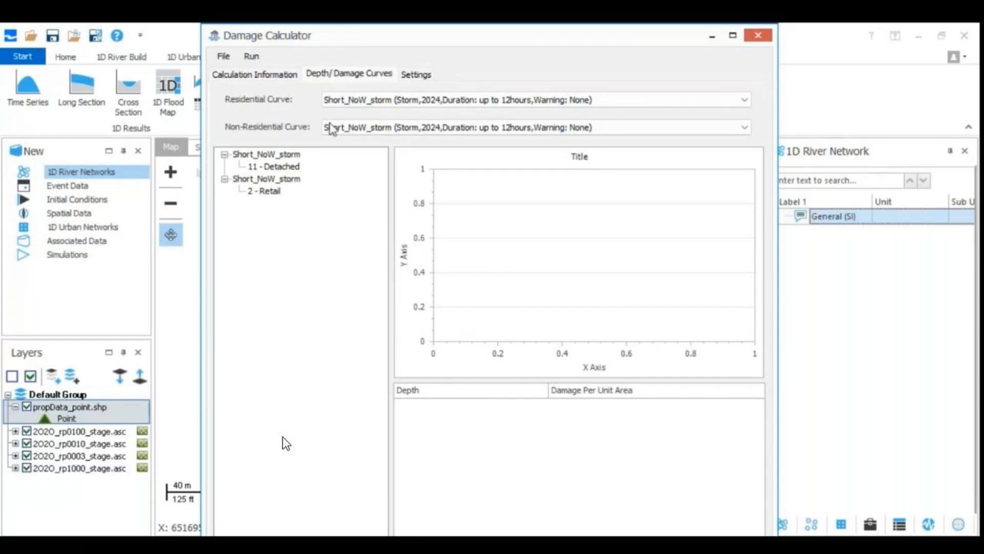
pyautogui.click(262, 167)
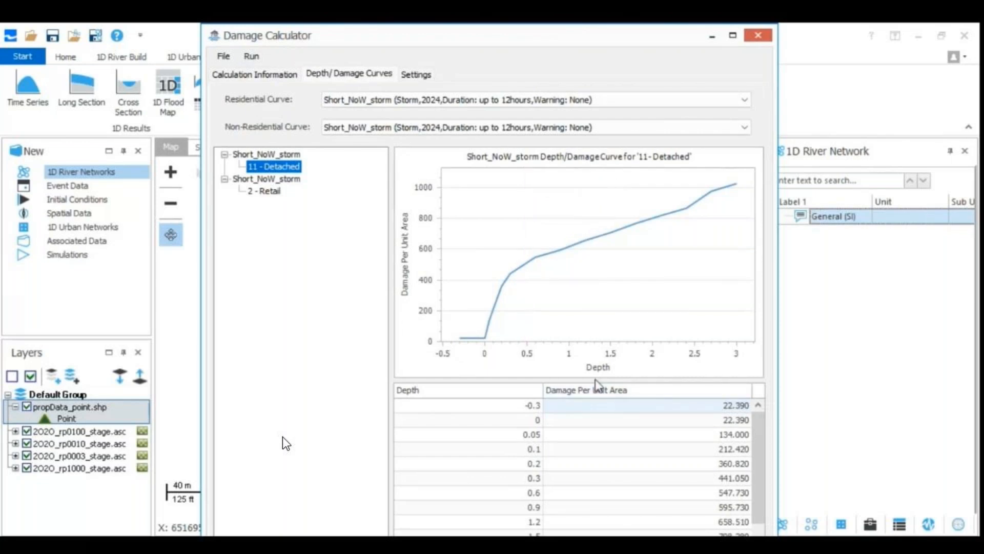
pyautogui.click(419, 75)
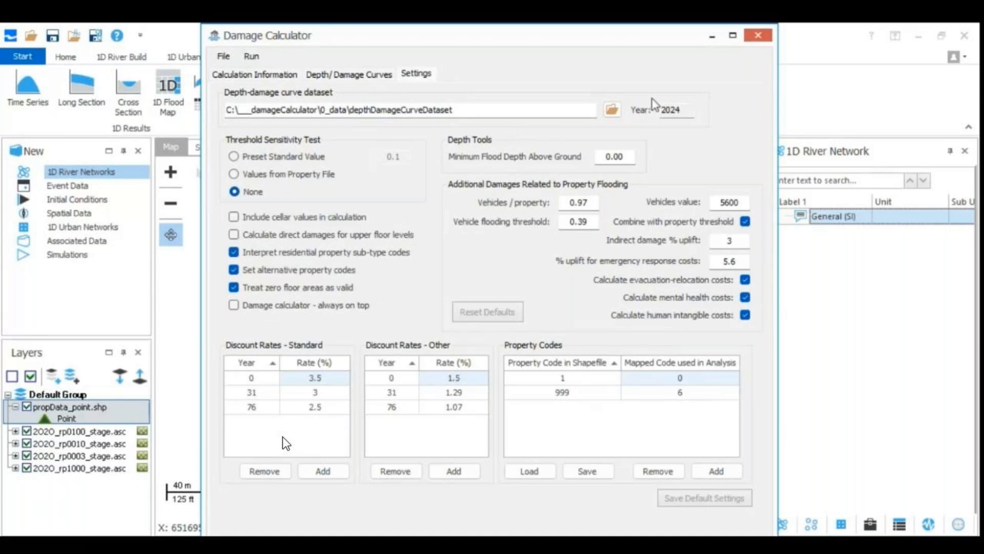
# Set the calculation's output folder to C:\___damageCalculator\testRun, using the path copied from the open testRun folder
pyautogui.click(713, 40)
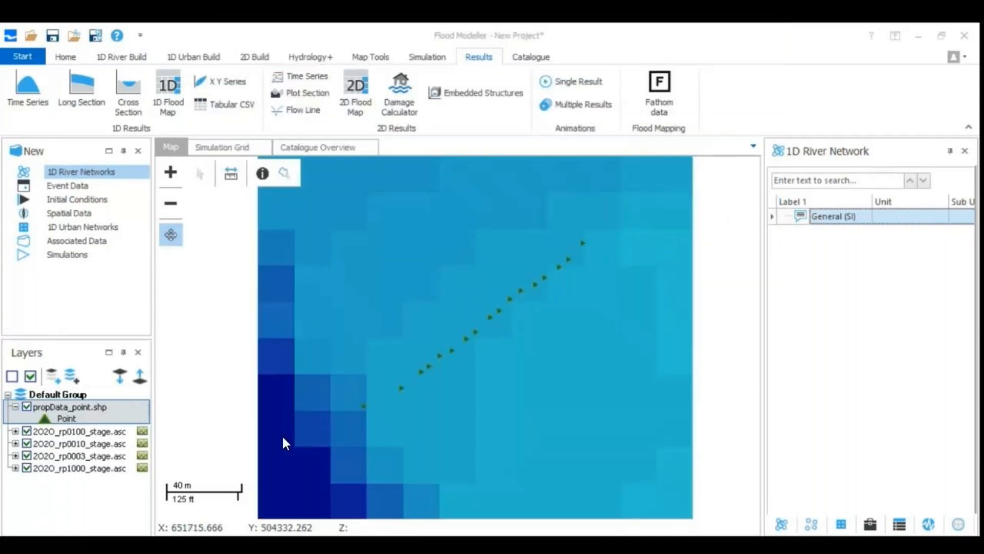
pyautogui.hotkey('alt', 'Tab')
pyautogui.click(653, 109)
pyautogui.hotkey('ctrl', 'c')
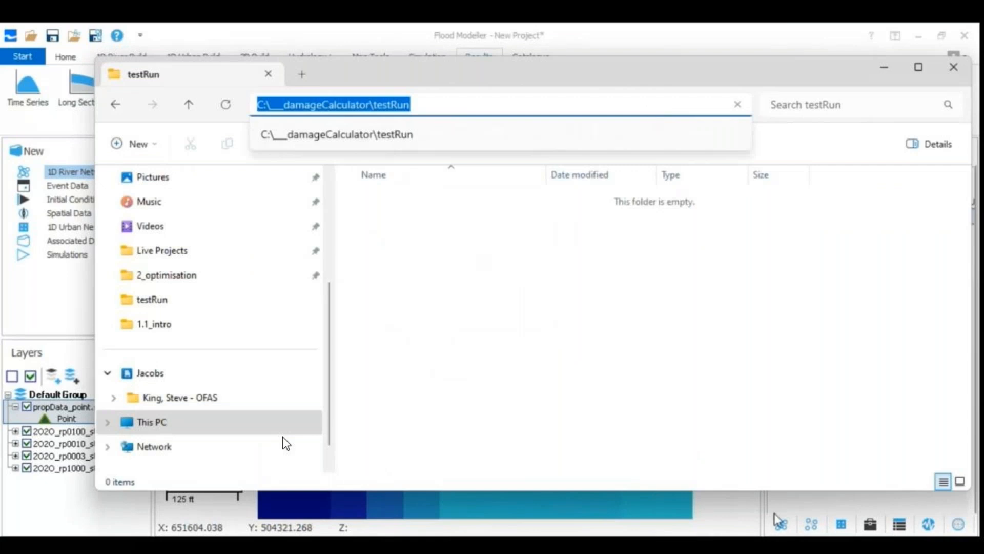
pyautogui.press('Escape')
pyautogui.hotkey('alt', 'Tab')
pyautogui.click(245, 75)
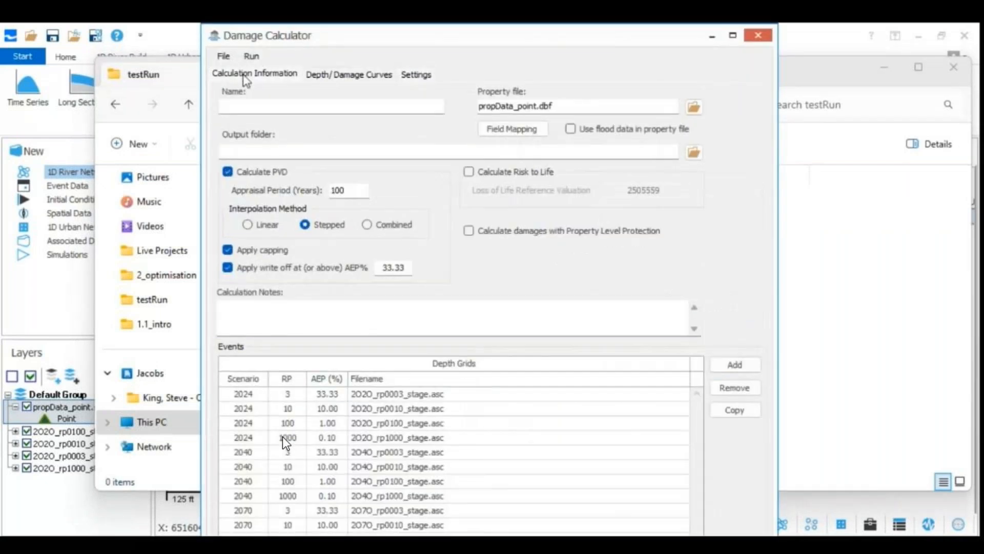
pyautogui.click(276, 150)
pyautogui.hotkey('ctrl', 'v')
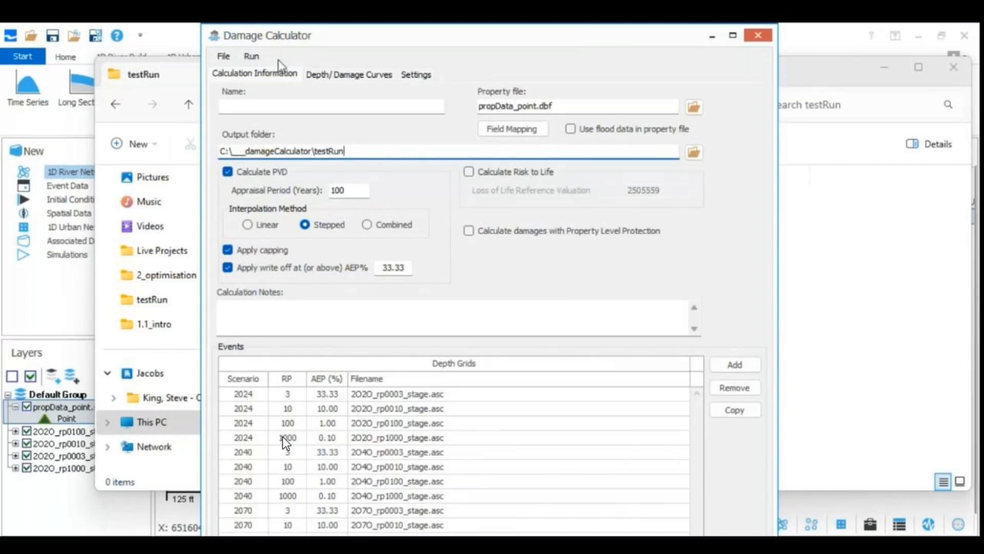
# Name the damage calculation Example
pyautogui.click(276, 106)
pyautogui.write('Example')
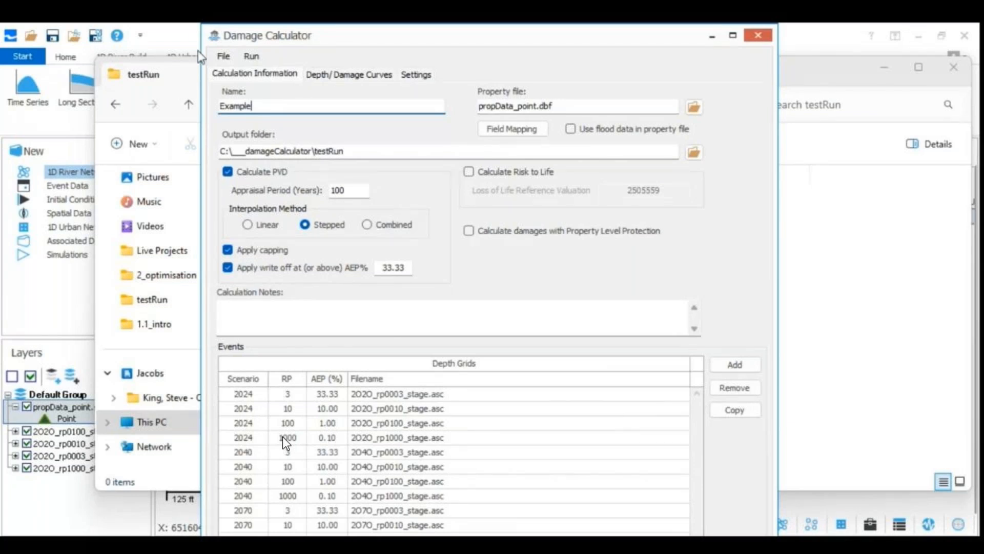
pyautogui.press('Tab')
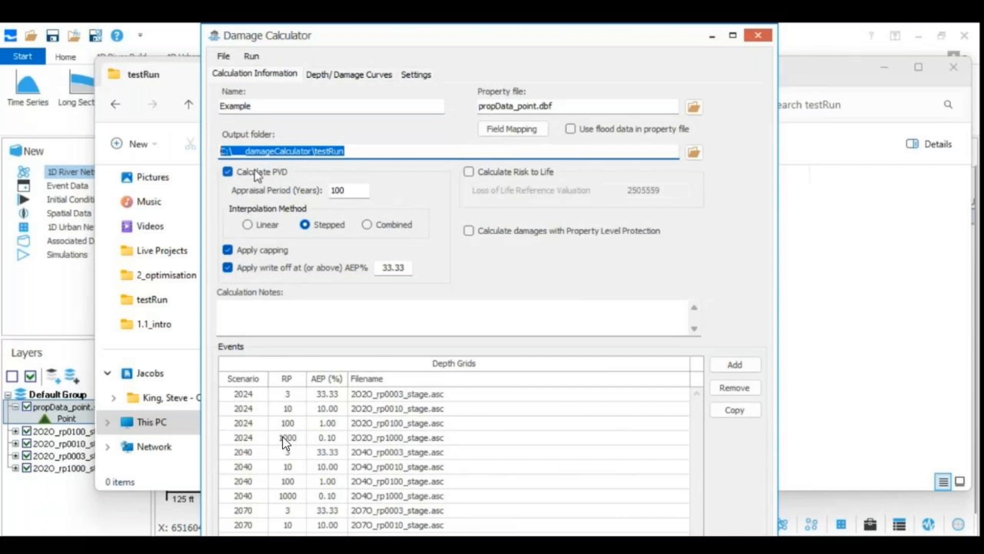
# Save the calculation as Example in XML format in the testRun folder and check the saved file there
pyautogui.click(226, 56)
pyautogui.click(263, 123)
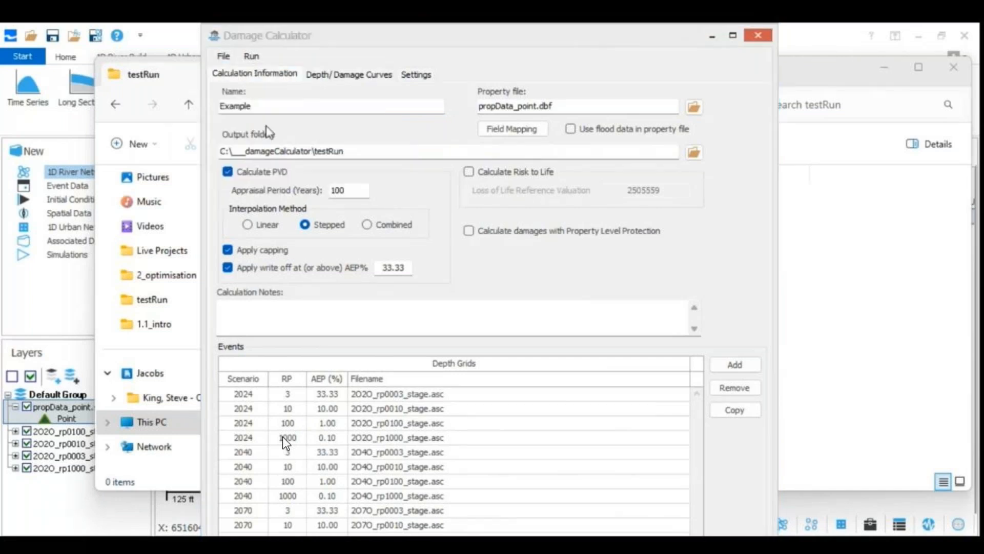
pyautogui.hotkey('ctrl', 'v')
pyautogui.click(567, 389)
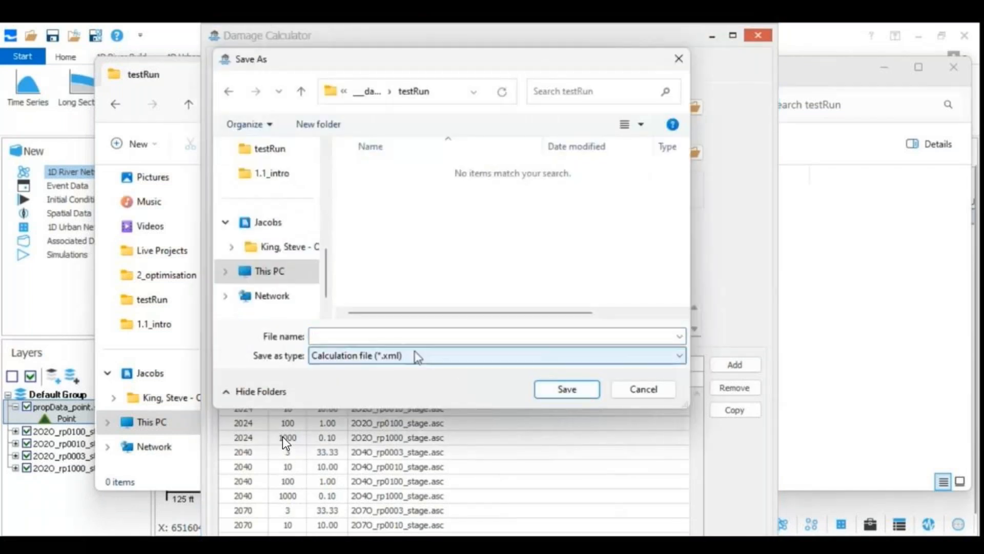
pyautogui.click(368, 338)
pyautogui.write('Example')
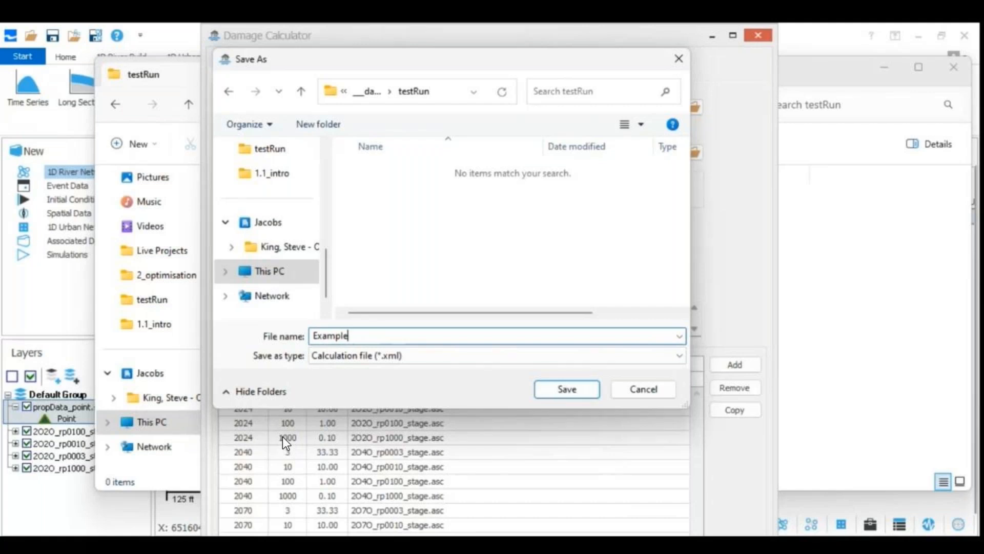
pyautogui.click(588, 395)
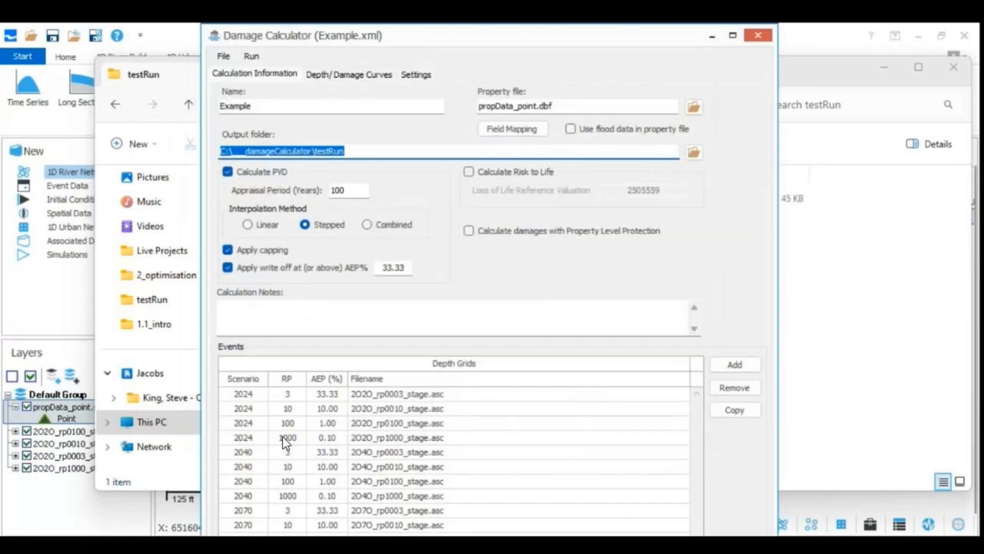
pyautogui.click(712, 35)
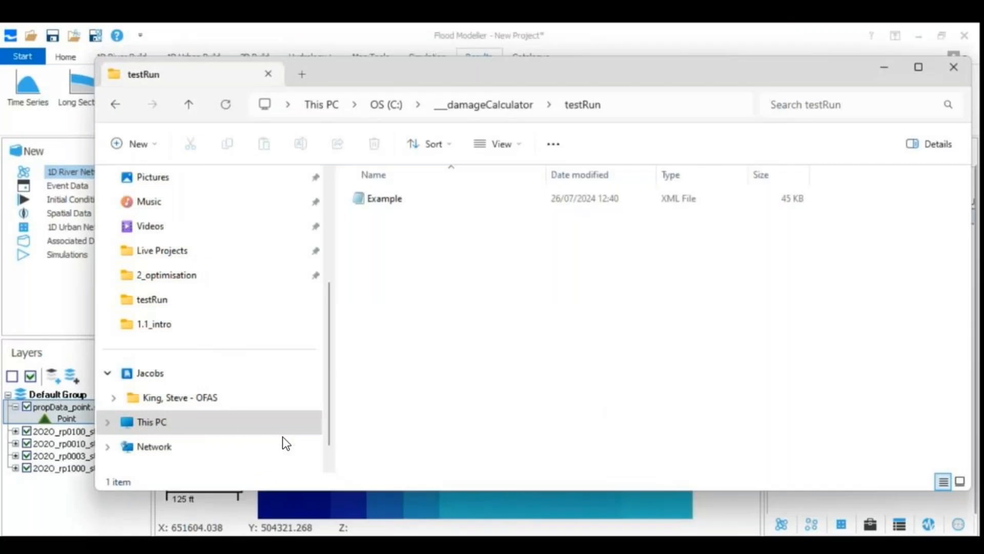
pyautogui.click(417, 204)
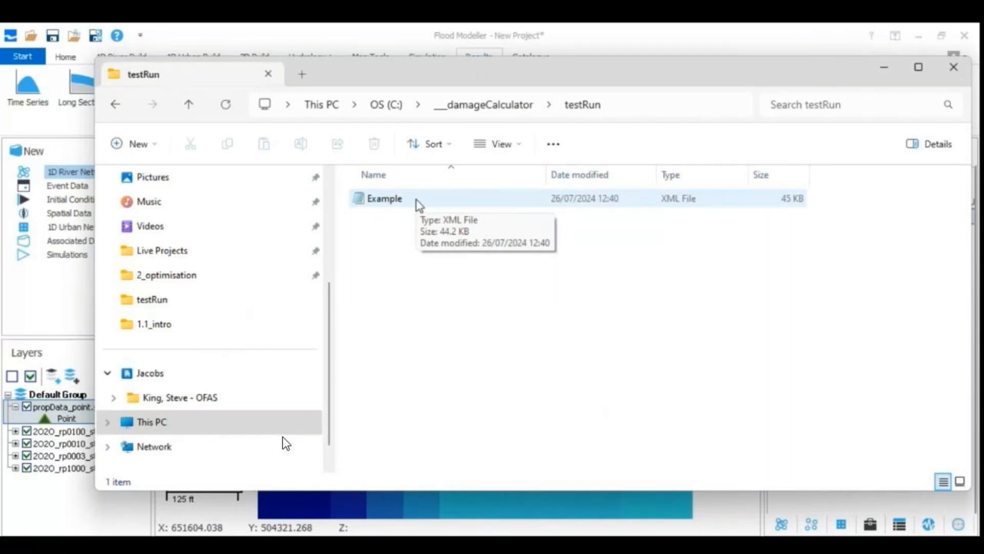
# Run the damage calculation from the Damage Calculator, saving the changes to the current calculation first
pyautogui.click(473, 544)
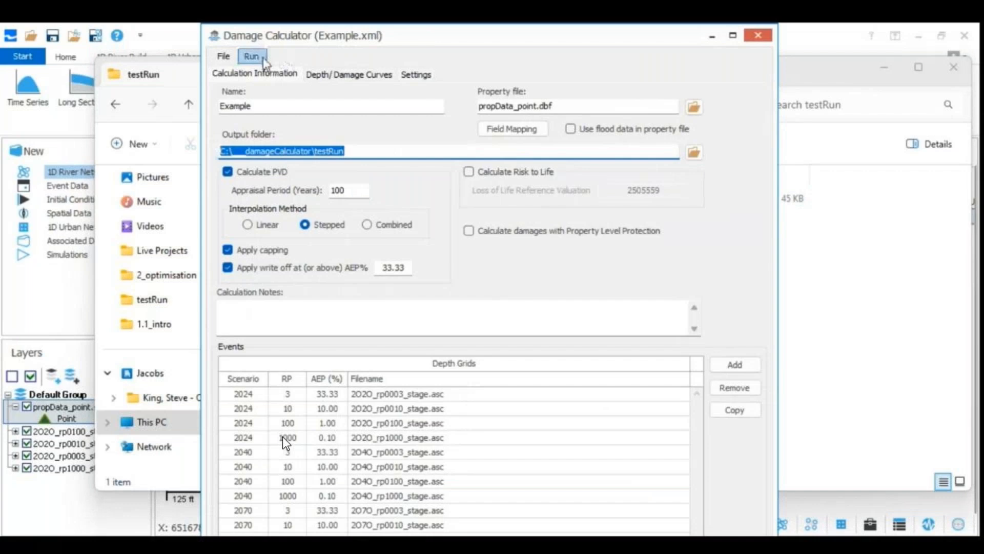
pyautogui.click(385, 151)
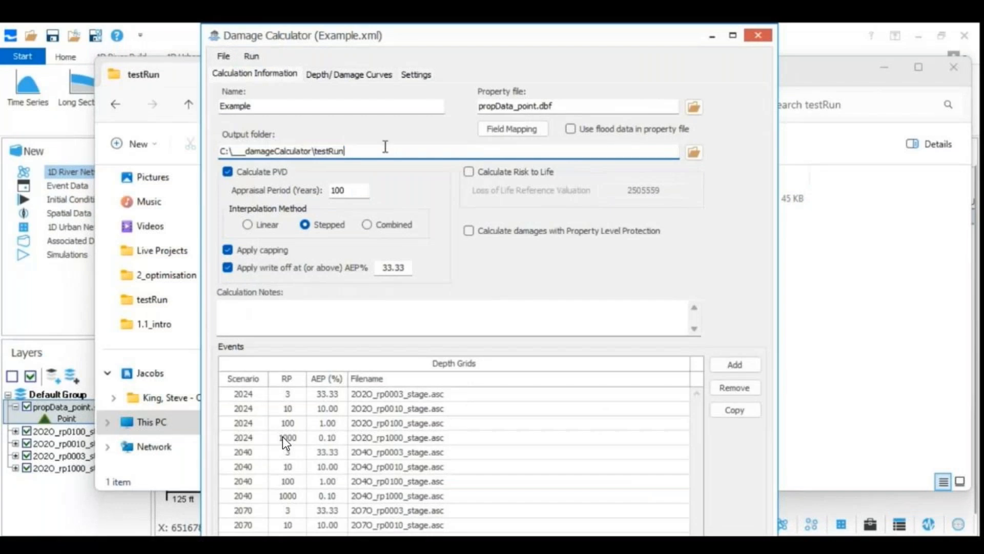
pyautogui.click(252, 56)
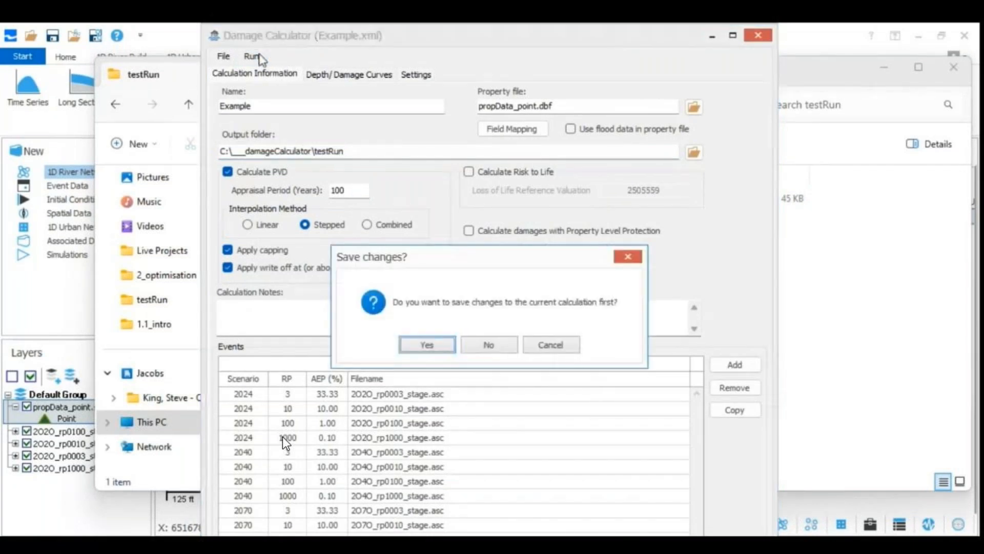
pyautogui.click(419, 349)
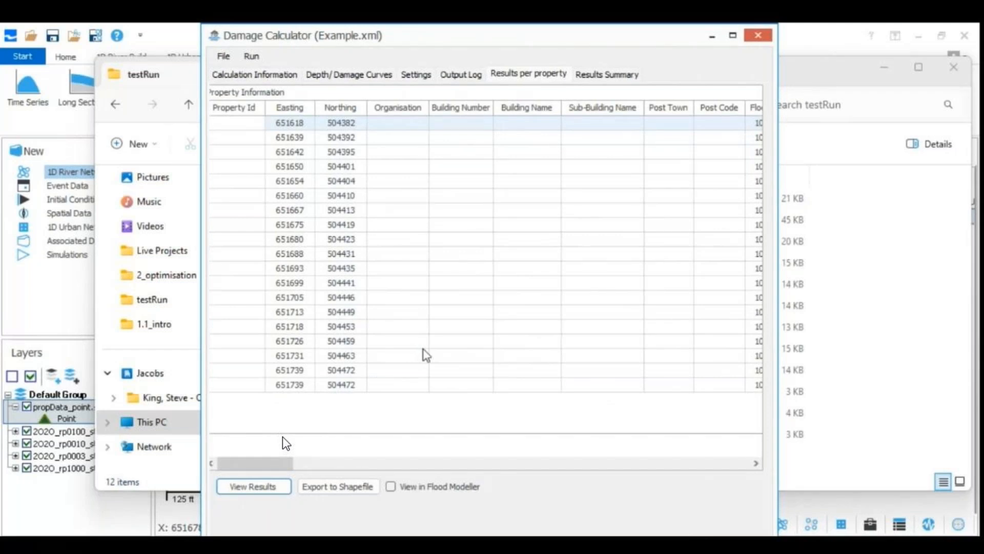
# Review the run's output log, the results per property and the results summary
pyautogui.click(459, 76)
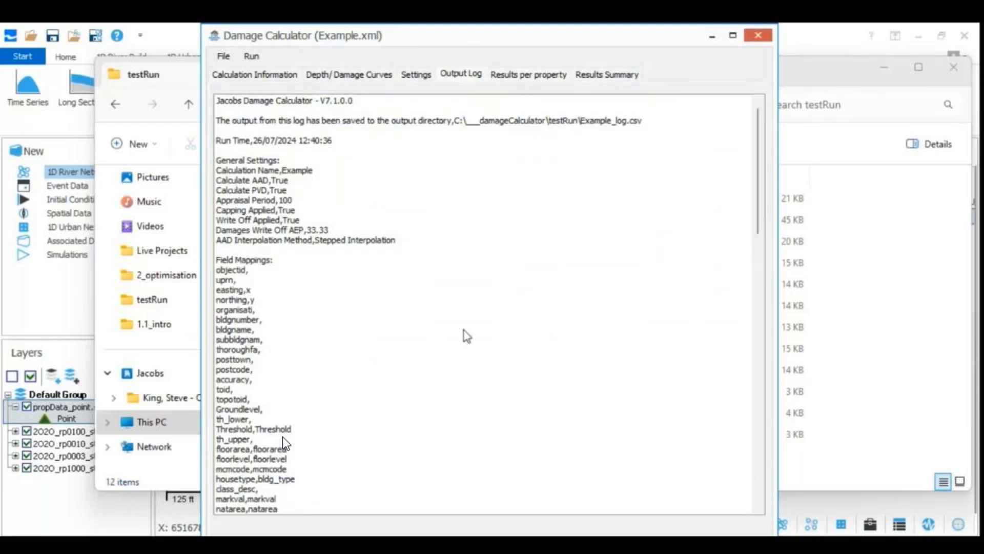
pyautogui.click(516, 78)
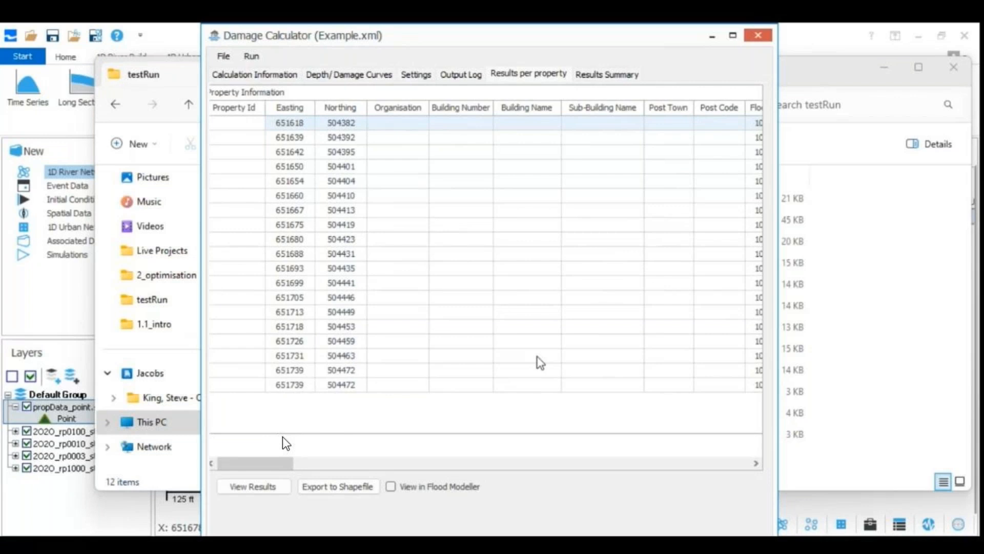
pyautogui.click(603, 78)
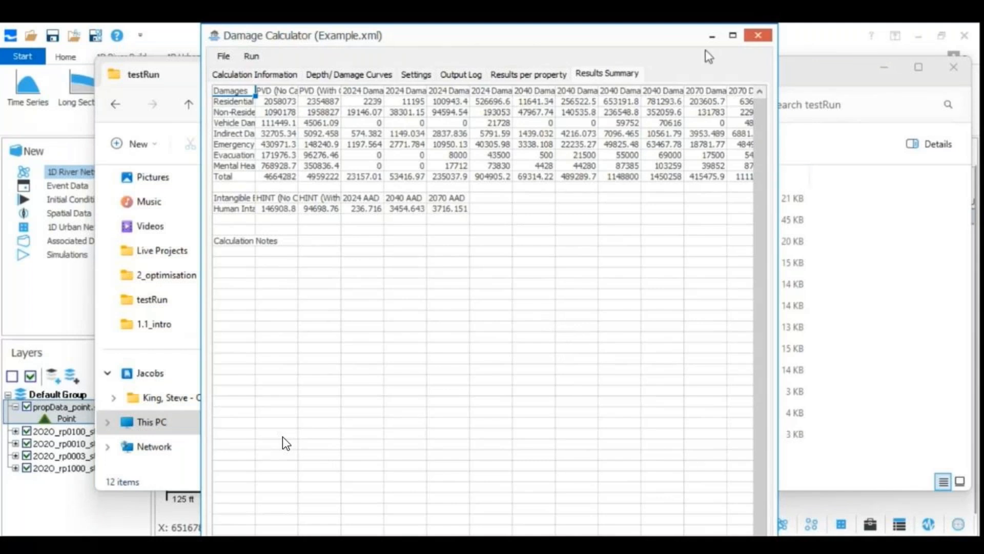
# Look through the output files in the testRun folder: the Example CSV and XML, the allPVD files, Example_err and Example_log
pyautogui.click(711, 37)
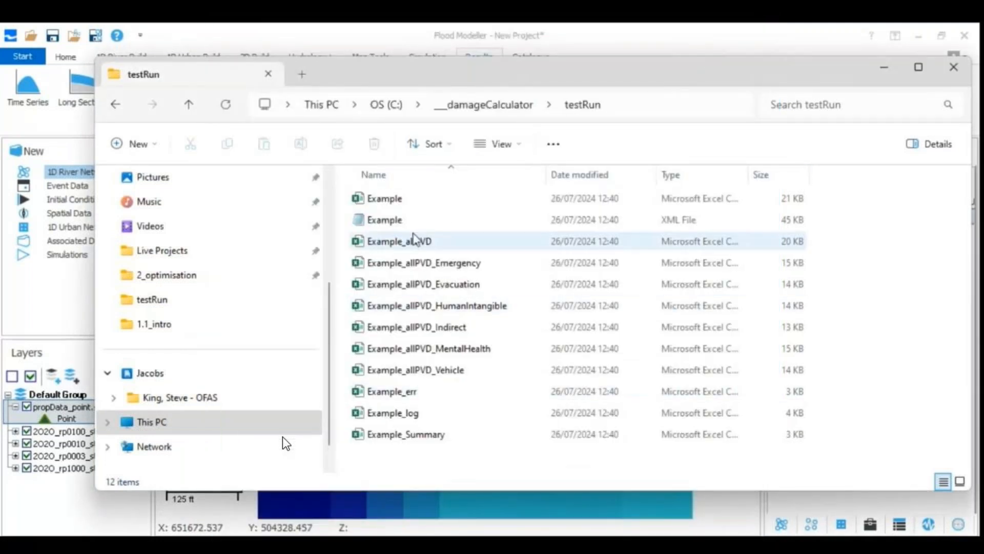
pyautogui.click(384, 201)
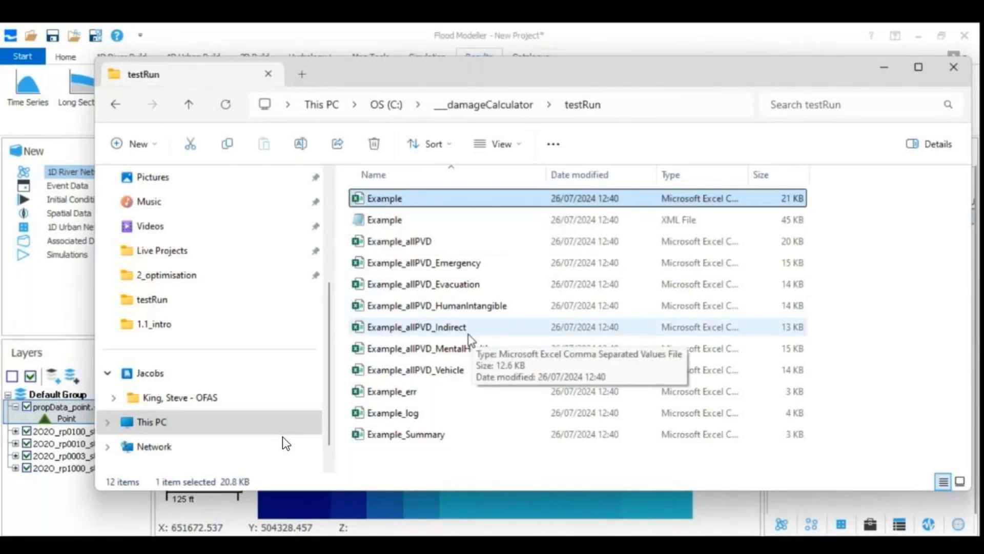
pyautogui.click(385, 220)
pyautogui.click(396, 244)
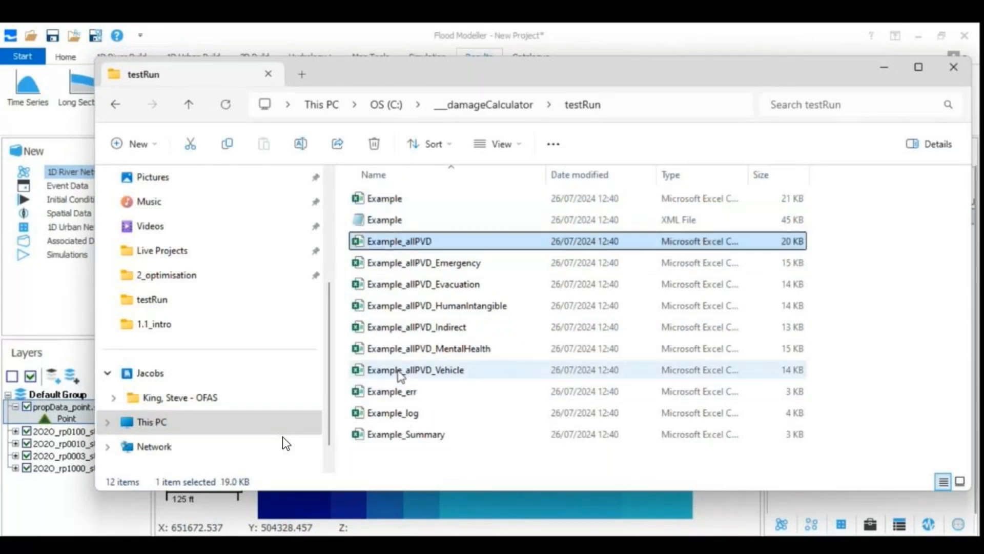
pyautogui.keyDown('shift'); pyautogui.click(399, 370); pyautogui.keyUp('shift')
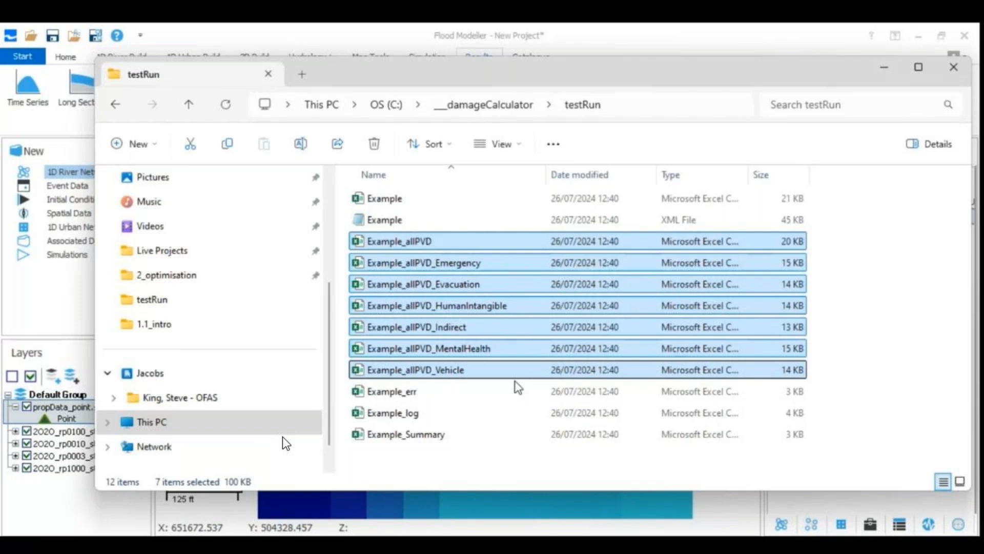
pyautogui.click(436, 399)
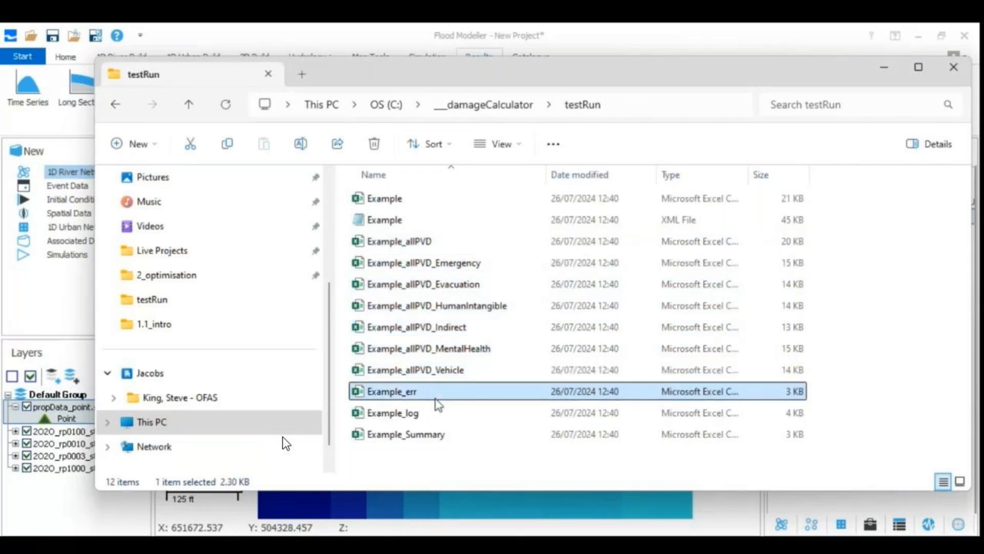
pyautogui.click(396, 416)
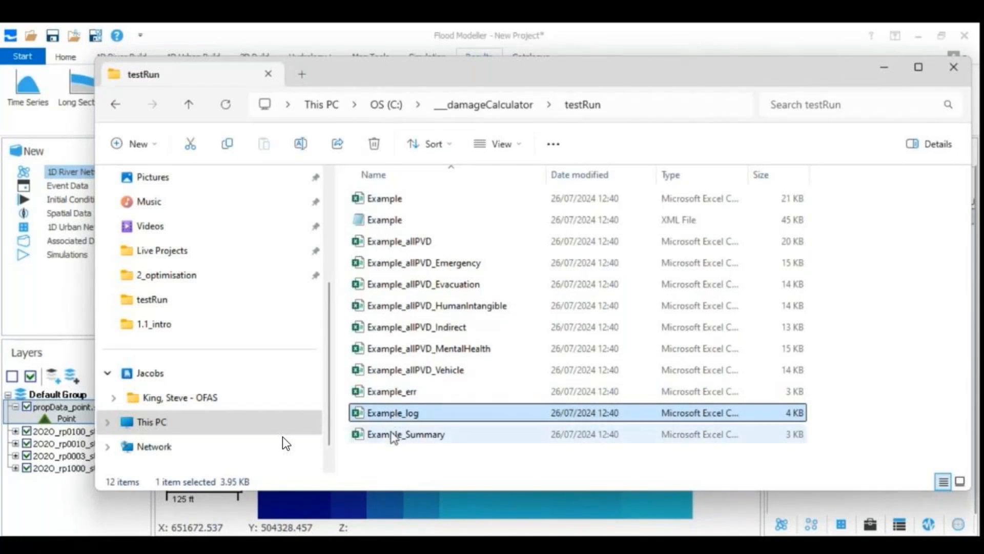
# Open the Example_Summary file in Excel and inspect the total PVD in cell C9
pyautogui.click(393, 436)
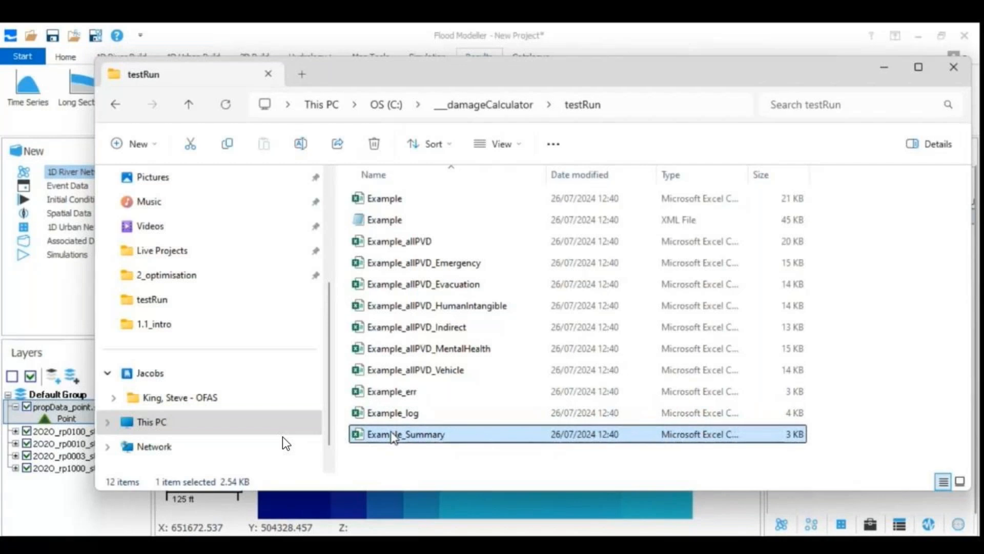
pyautogui.doubleClick(392, 433)
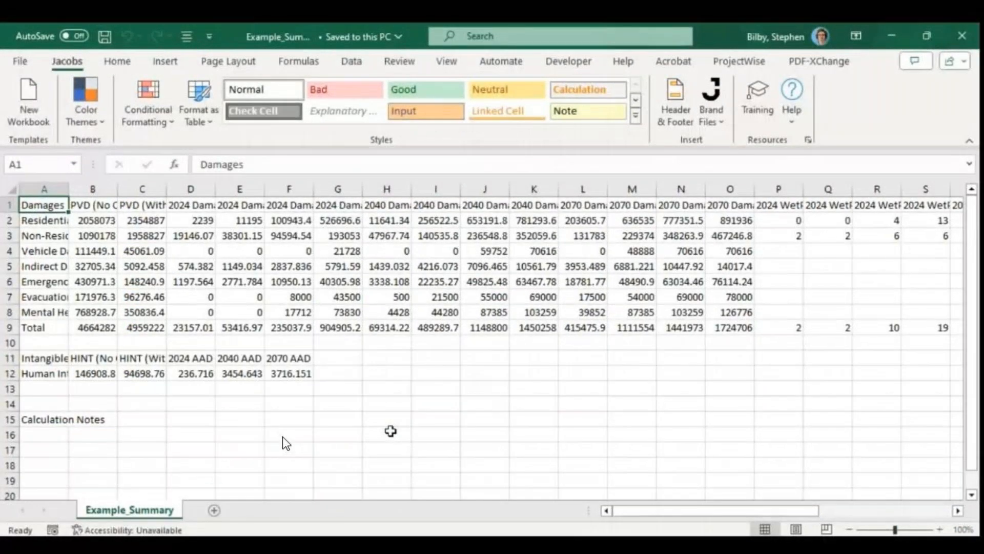
pyautogui.click(165, 332)
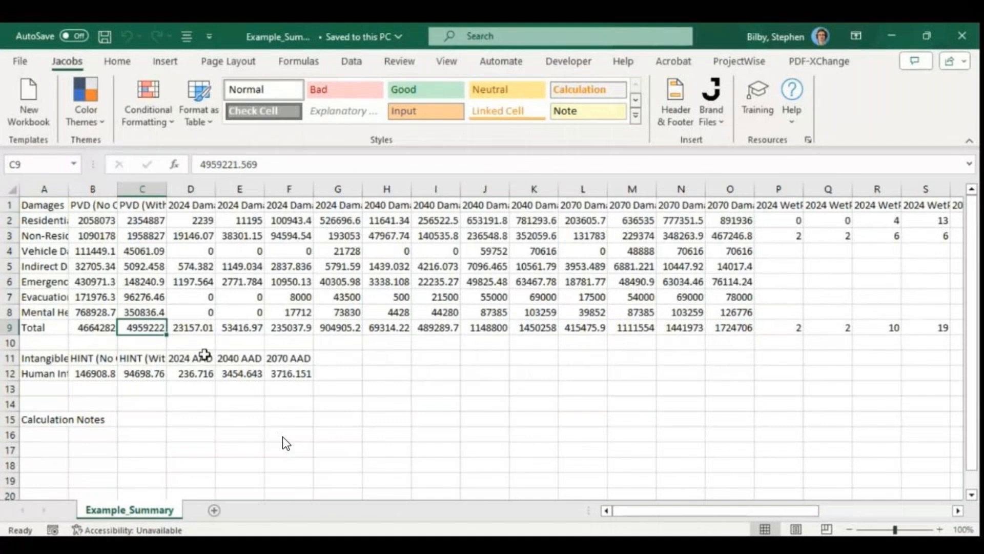